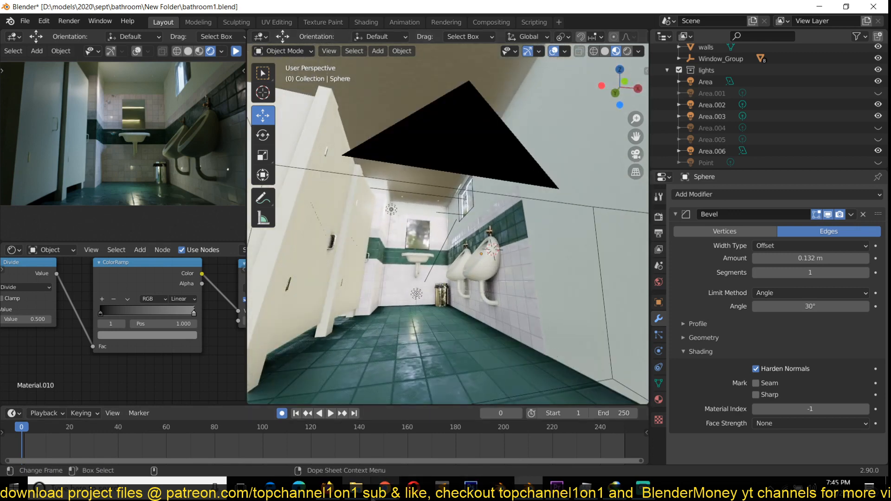
Switch to the browser to view the TopChannel1on1 video uploads and return to Blender.
click(387, 489)
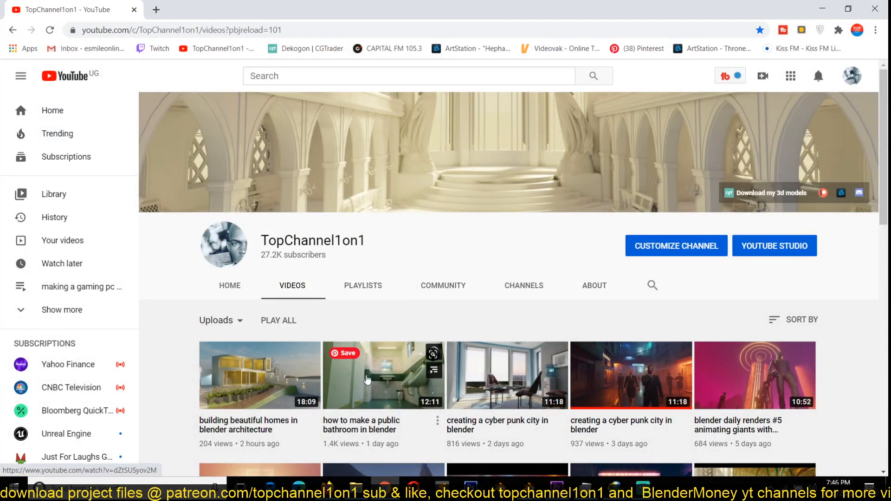
click(822, 9)
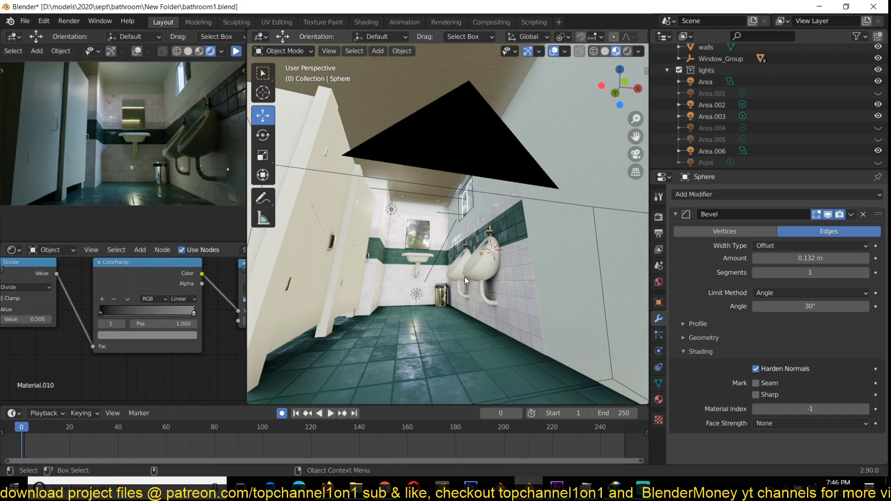
Duplicate the nearer urinal's bowl, flush valve and drain pipe in place.
middle_drag(473, 276, 478, 302)
scroll(487, 219, up, 4)
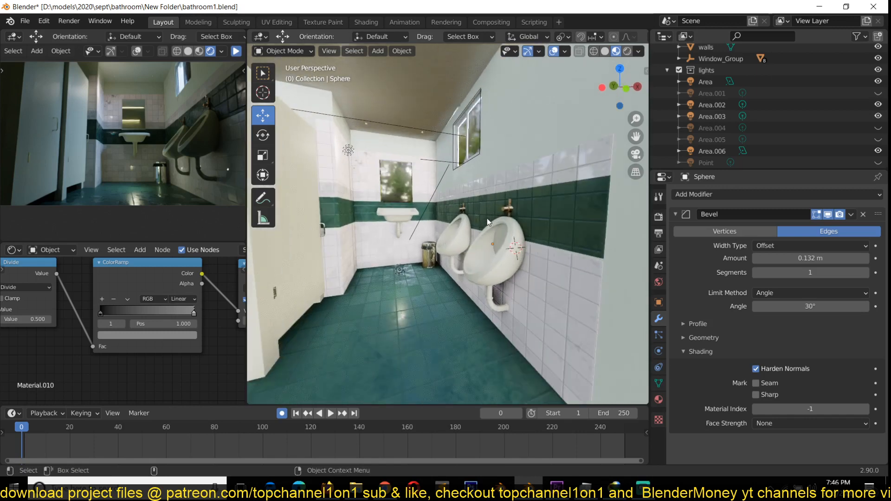
middle_drag(497, 216, 557, 214)
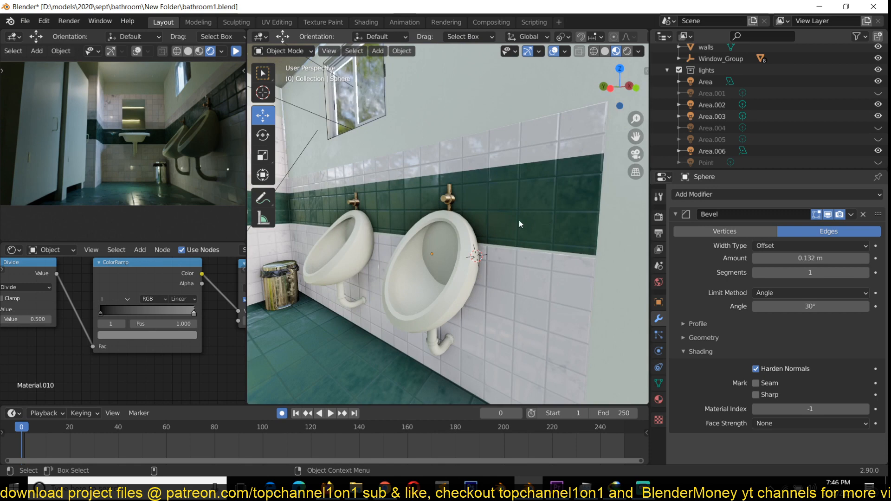
middle_drag(475, 224, 450, 237)
click(468, 192)
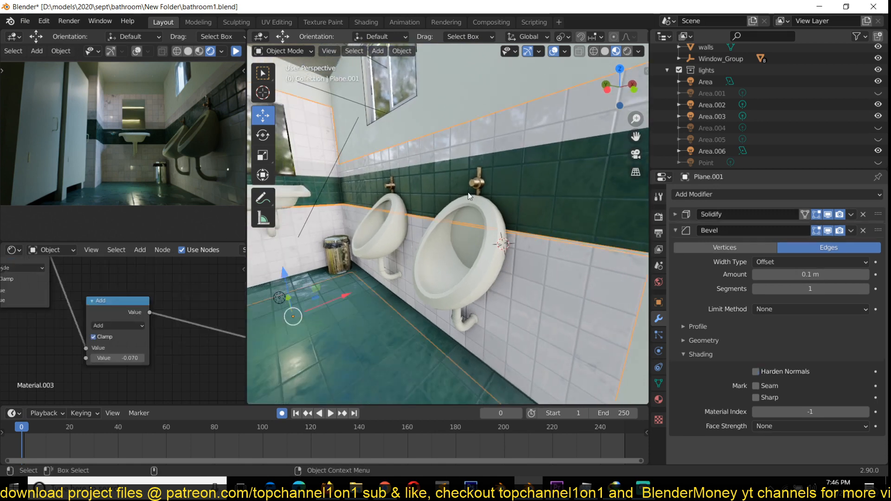
click(483, 180)
click(486, 227)
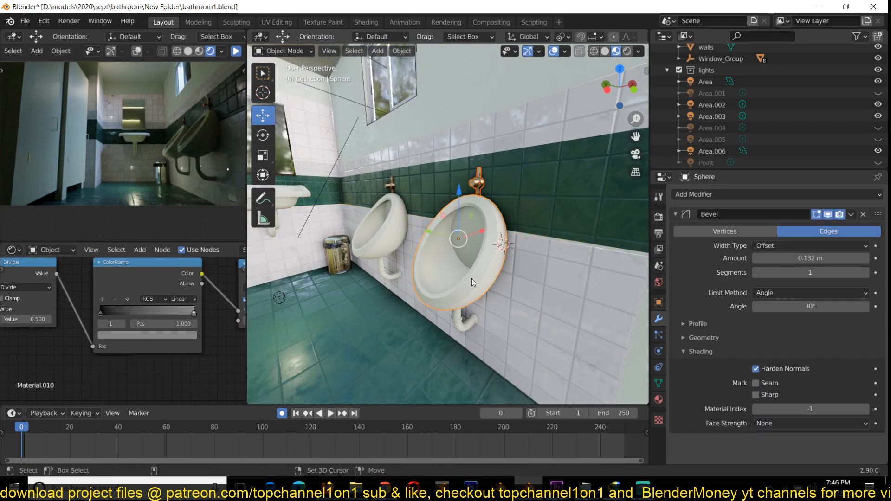
click(464, 328)
middle_drag(464, 328, 402, 222)
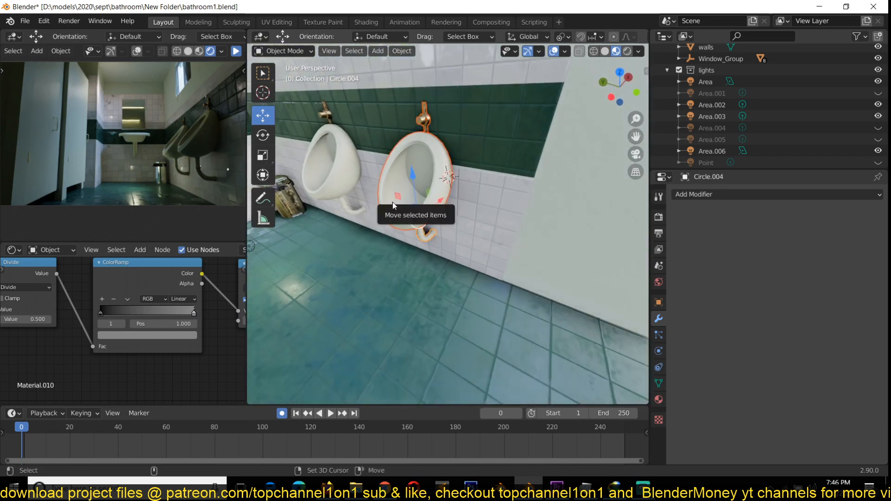
key(shift+d)
text(xy)
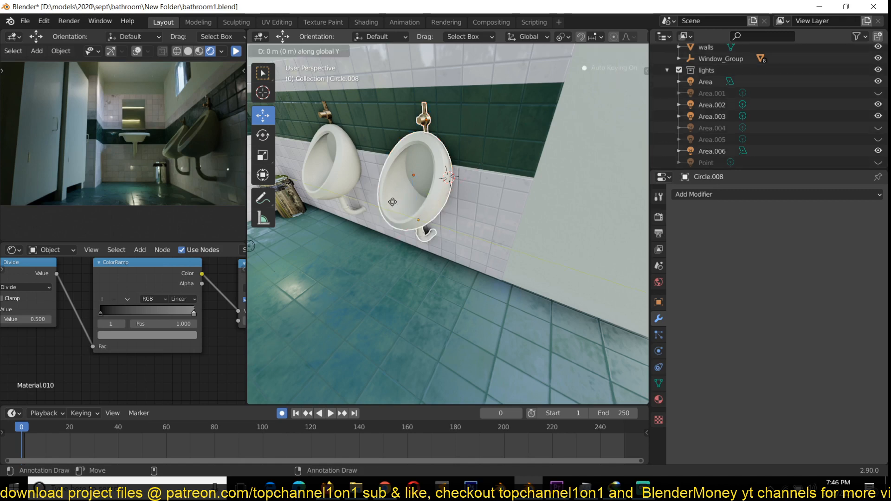
text(6y)
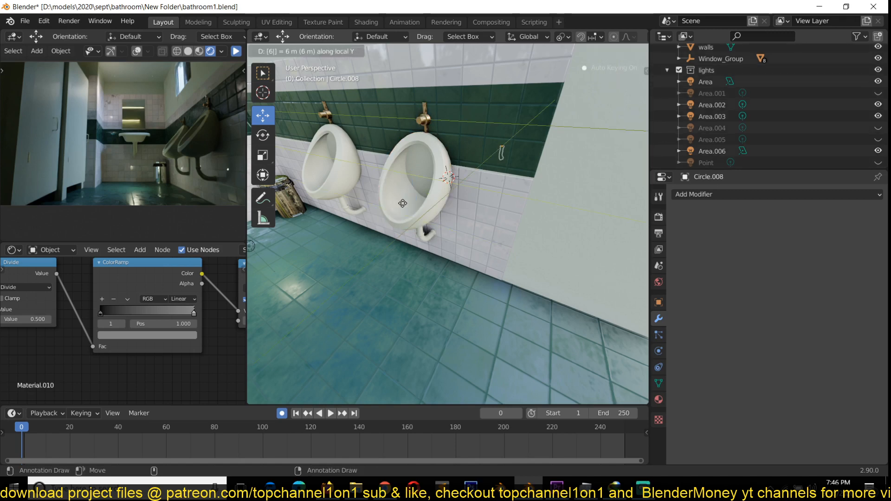
key(Return)
Set the pivot point to Median Point and move the urinal copy about 1.7 m in negative Y along the wall.
key(ctrl+shift+c)
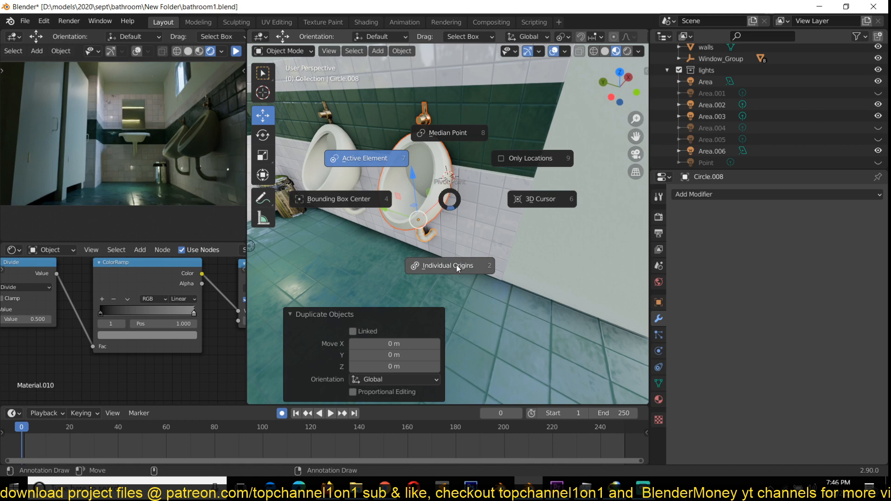
click(447, 132)
drag(388, 173, 519, 198)
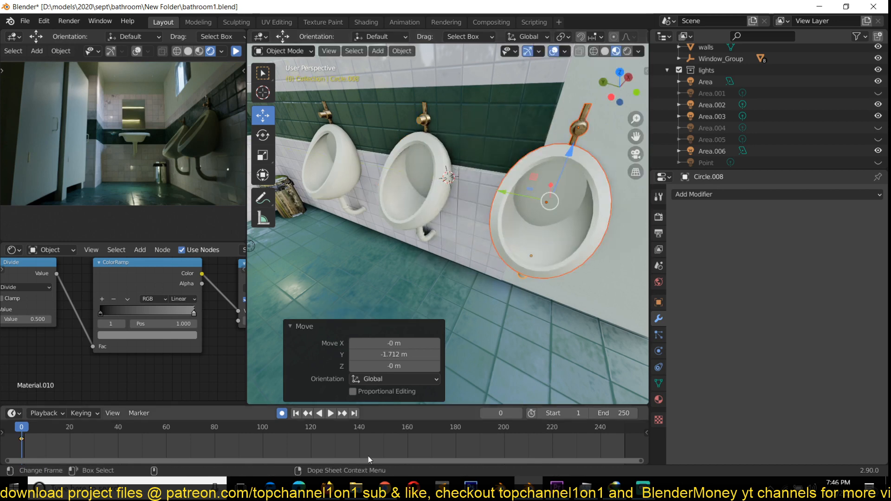
Delete the keyframe at frame 0, return to the start frame and turn off auto keying.
key(x)
click(300, 439)
click(292, 416)
click(284, 415)
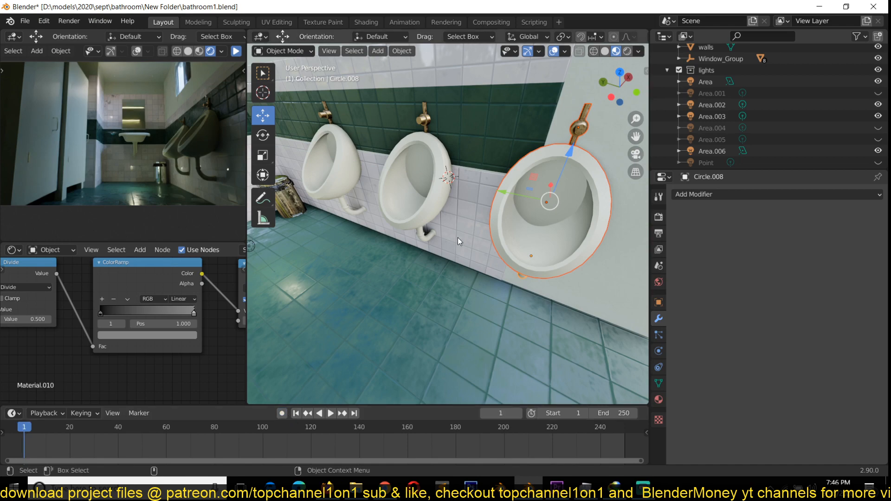
middle_drag(458, 238, 420, 210)
scroll(472, 254, down, 4)
scroll(388, 215, up, 5)
shift+middle_drag(472, 254, 473, 235)
scroll(474, 236, up, 5)
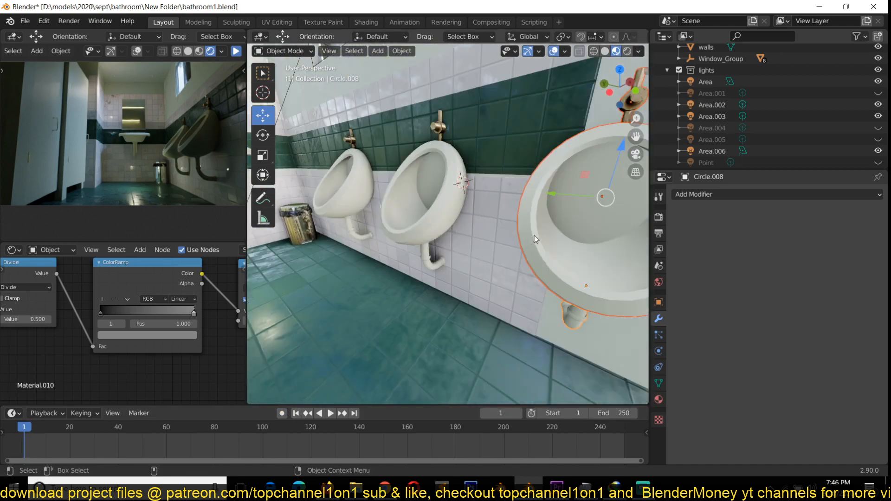
click(504, 119)
click(516, 293)
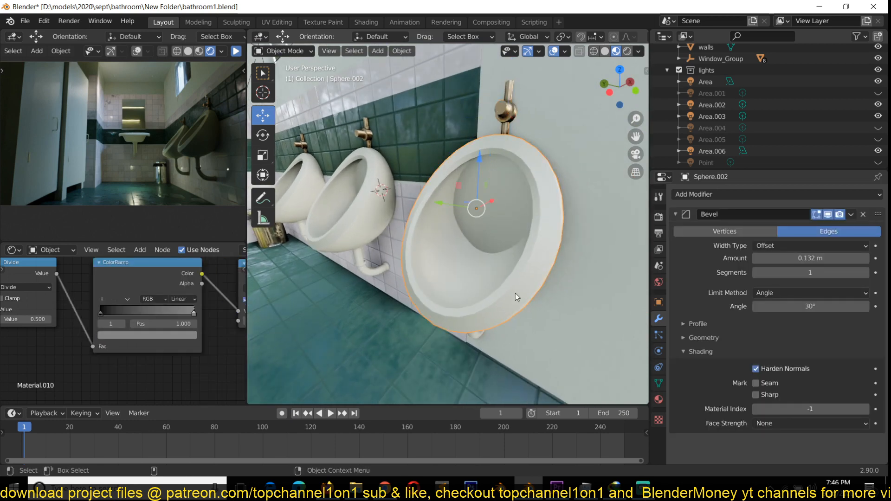
middle_drag(516, 294, 436, 246)
click(441, 202)
middle_drag(443, 200, 458, 244)
shift+click(469, 145)
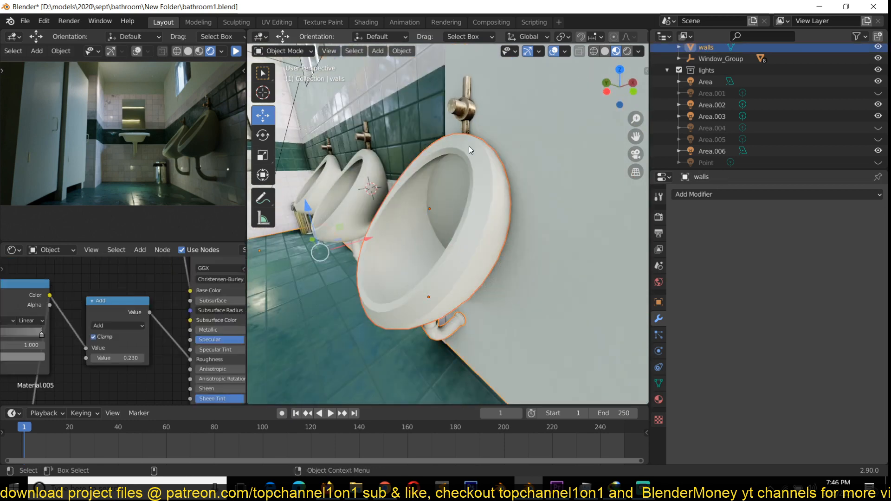
middle_drag(469, 146, 488, 145)
Set the main viewport to solid shading and delete the third urinal with its flush valve and drain pipe.
click(491, 119)
click(497, 152)
middle_drag(514, 216, 486, 242)
shift+click(466, 225)
middle_drag(513, 189, 508, 225)
click(599, 52)
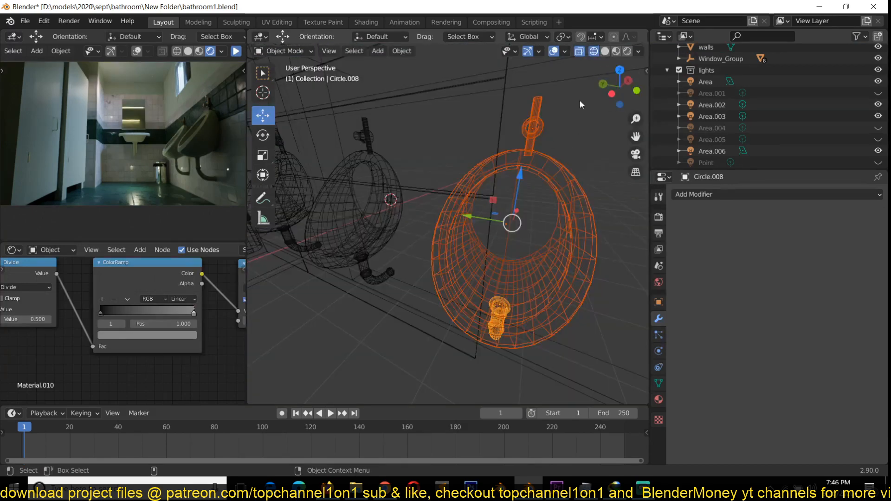
click(605, 51)
mouse_move(527, 151)
middle_down()
mouse_move(505, 138)
mouse_move(525, 97)
middle_up()
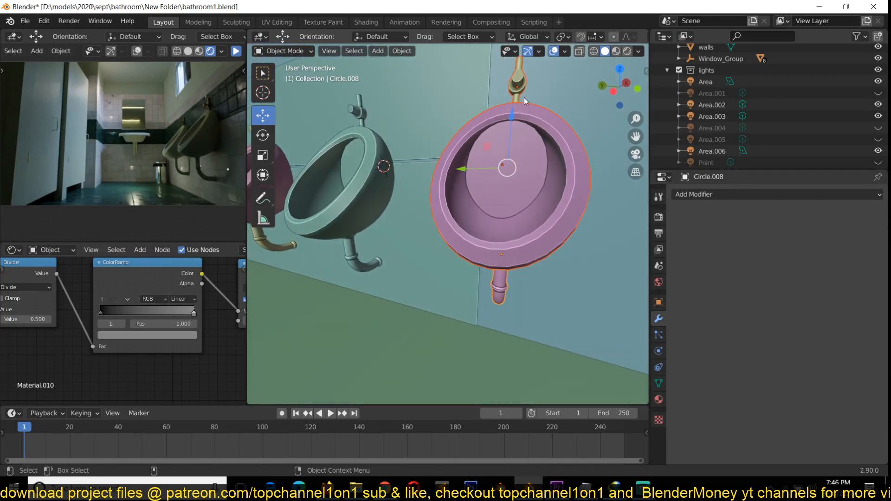
key(x)
click(490, 256)
Move the nearer urinal's bowl, flush valve and drain pipe into a new collection named urinal.
middle_drag(489, 256, 456, 270)
shift+middle_drag(375, 196, 530, 233)
middle_drag(534, 202, 550, 160)
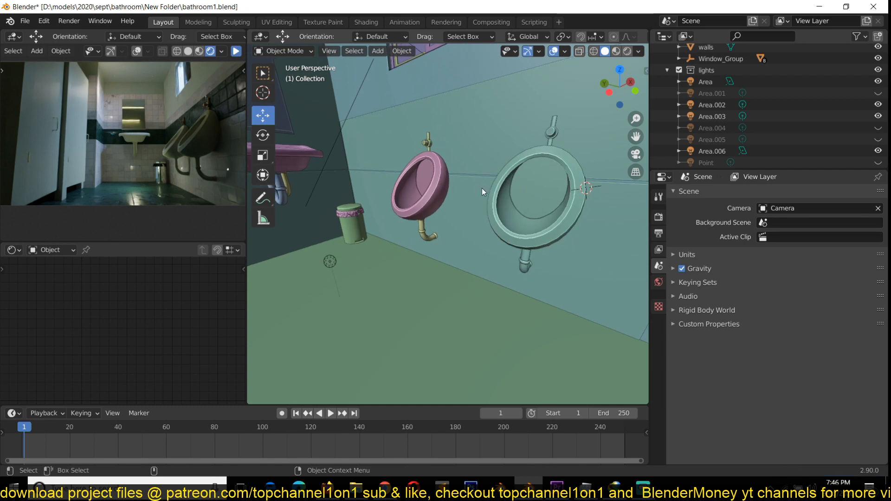
middle_drag(482, 188, 524, 169)
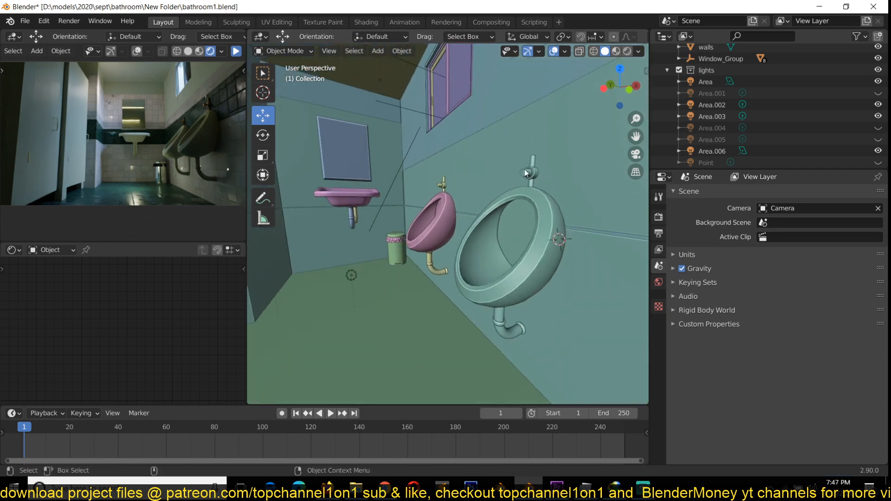
click(525, 204)
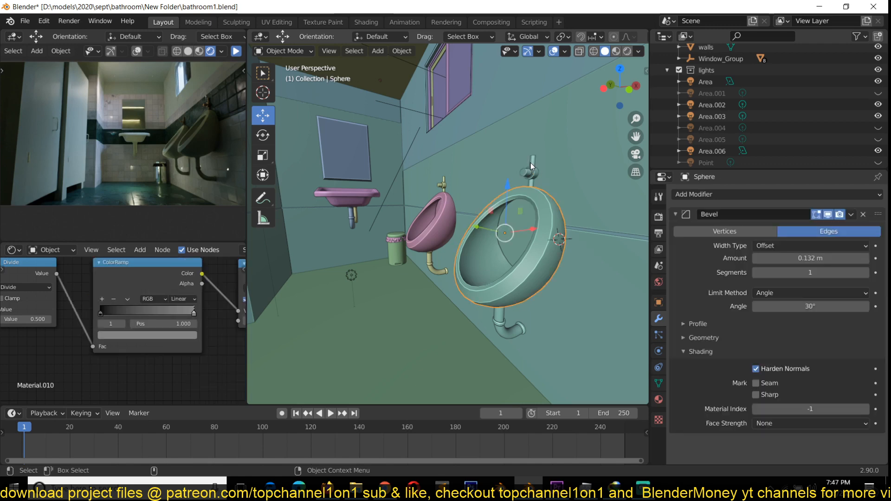
click(531, 169)
shift+click(543, 224)
shift+click(501, 318)
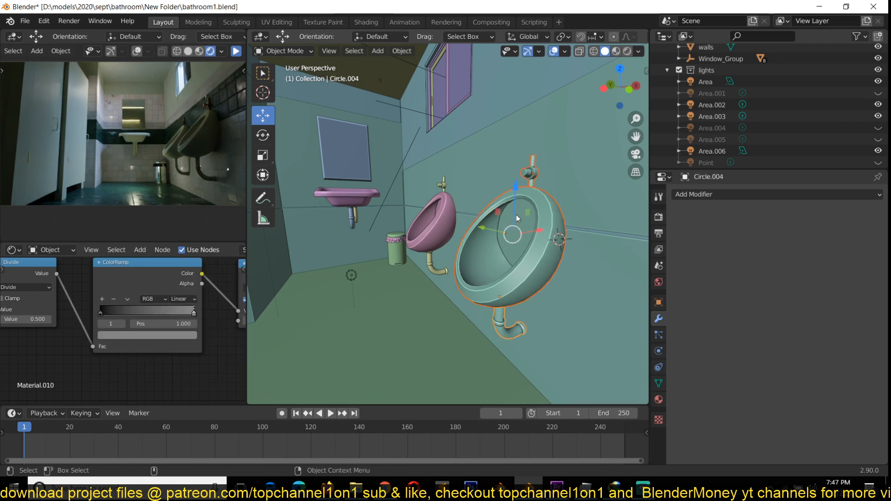
scroll(516, 215, down, 4)
middle_drag(517, 215, 459, 197)
scroll(538, 215, up, 5)
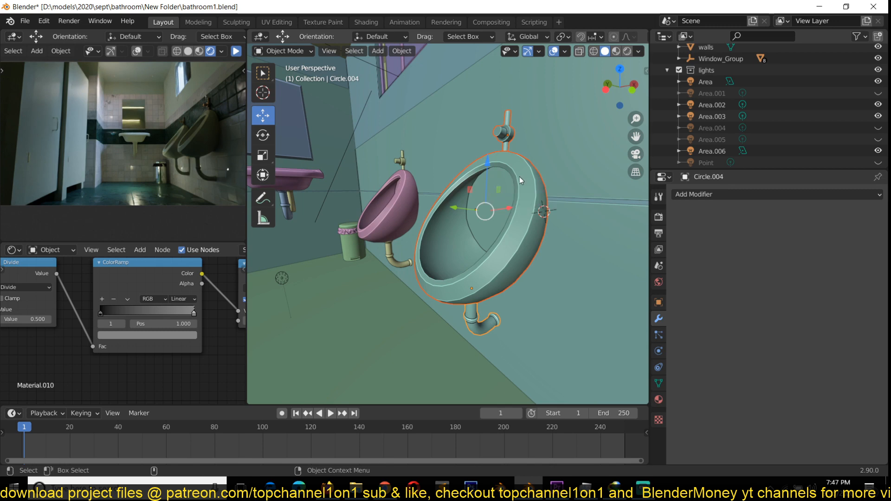
key(m)
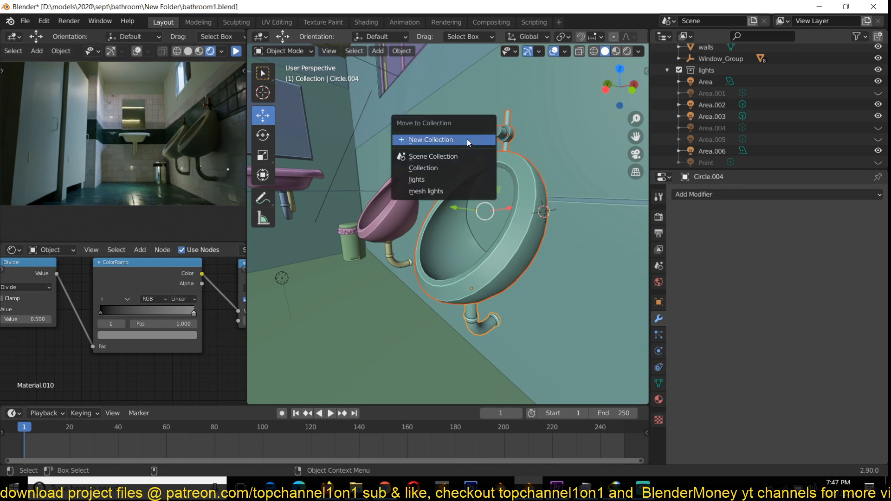
click(469, 141)
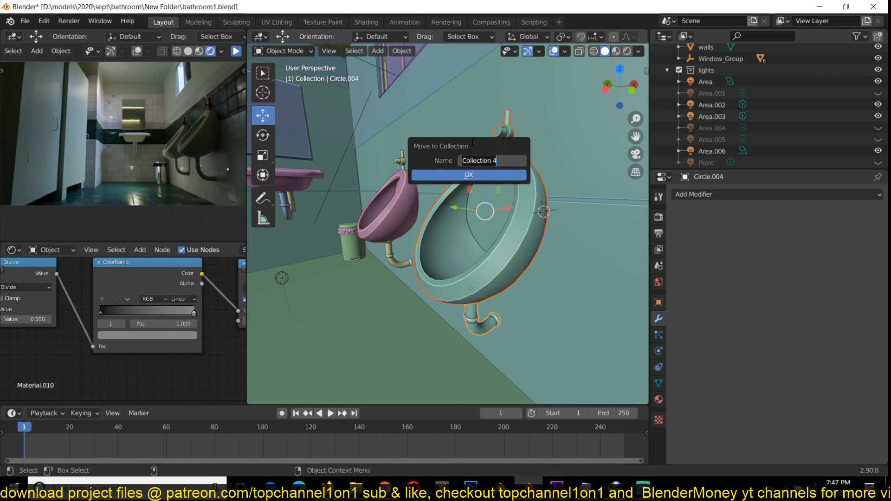
text(urinal)
key(Return)
key(Return)
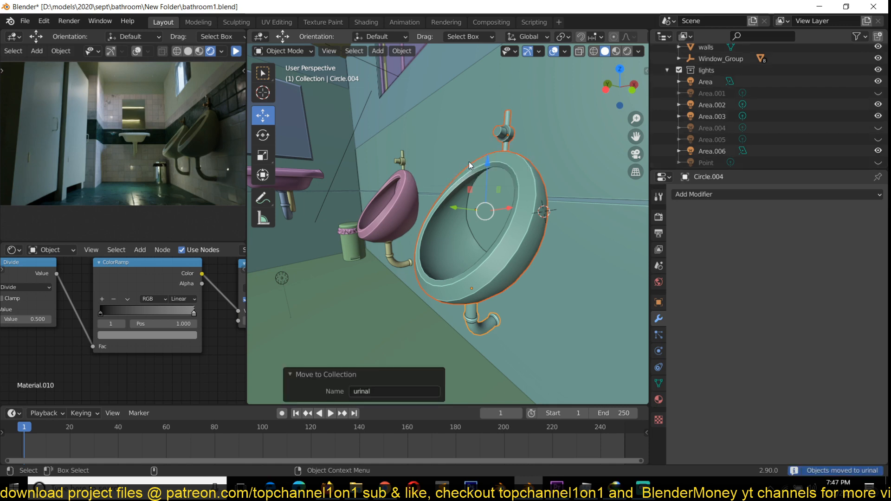
Deselect everything and add a collection instance of the urinal collection to the scene.
scroll(510, 160, down, 2)
scroll(694, 138, down, 5)
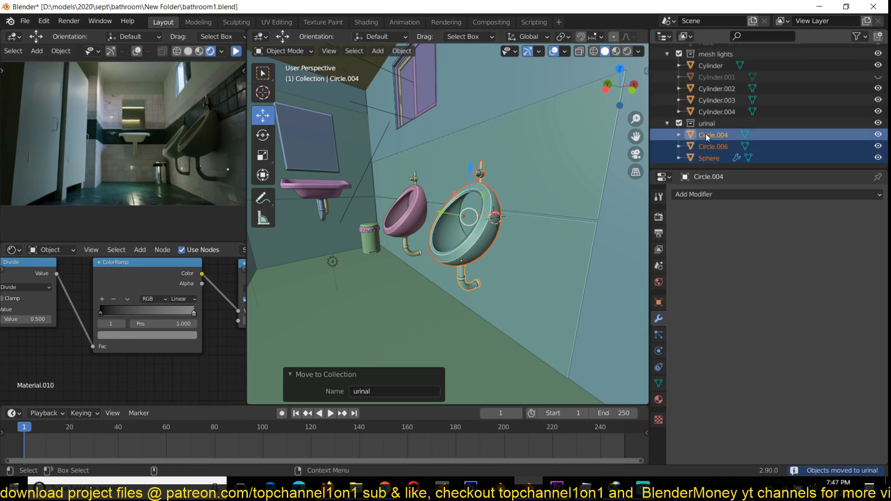
key(alt+a)
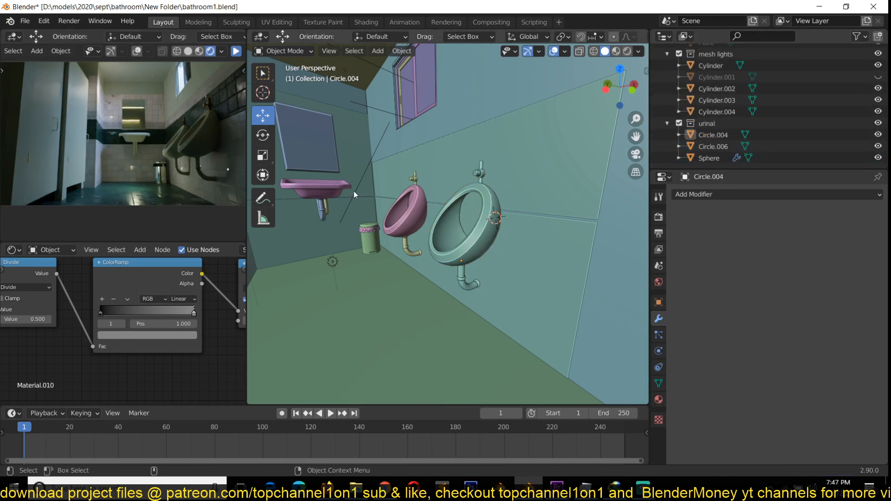
key(shift+a)
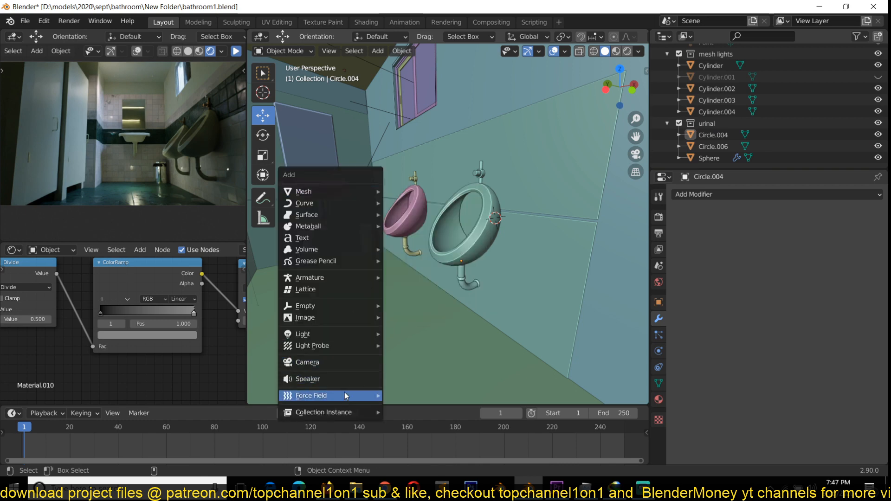
mouse_move(346, 413)
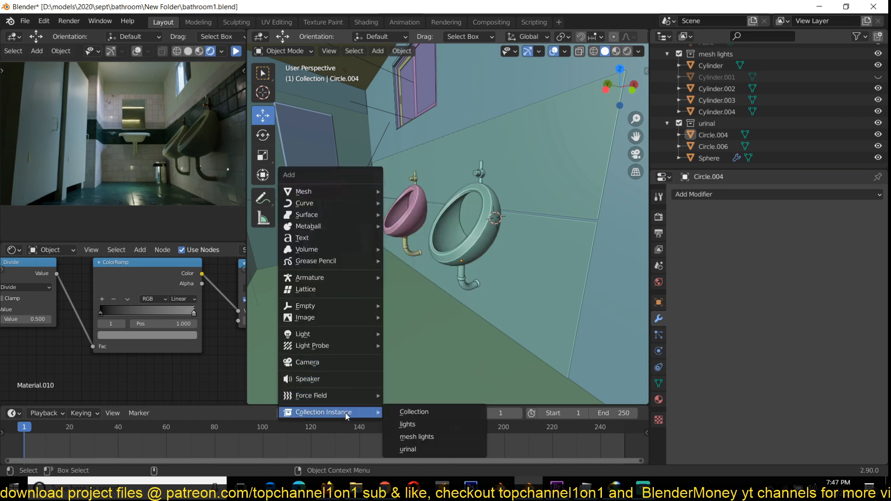
click(422, 445)
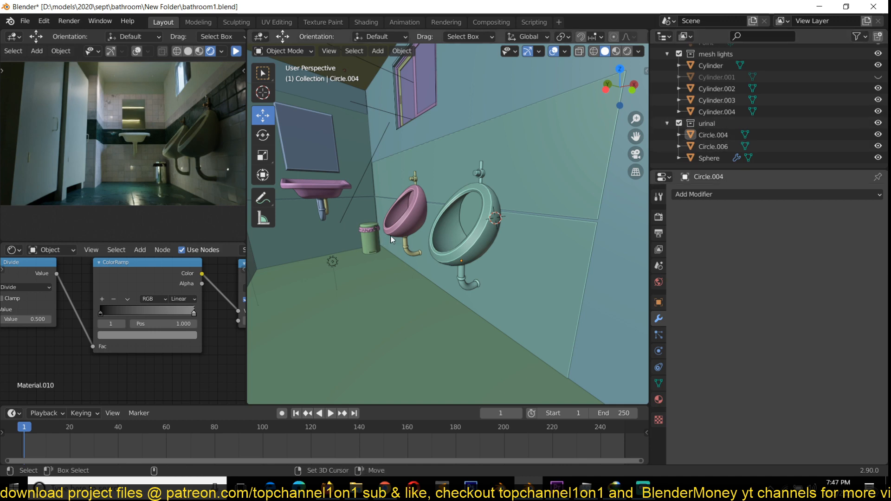
key(shift+a)
mouse_move(416, 428)
click(493, 426)
Move the urinal instance about 2.53 m along X so it sits outside the bathroom wall.
scroll(463, 302, down, 2)
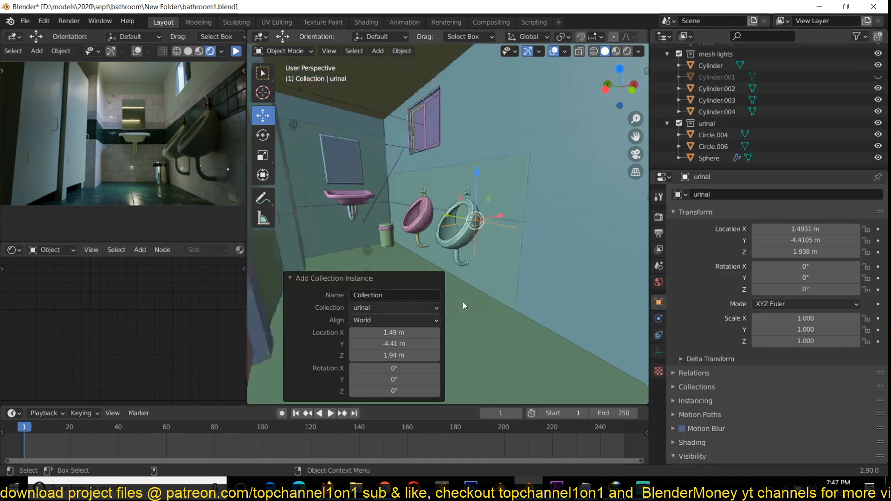
middle_drag(464, 302, 412, 295)
scroll(502, 172, up, 5)
middle_drag(502, 171, 416, 192)
middle_drag(432, 242, 423, 249)
drag(423, 249, 479, 235)
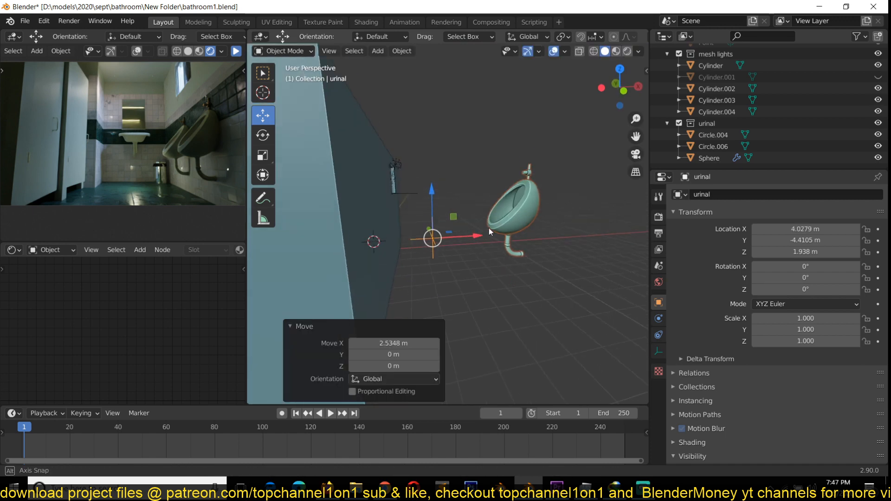
Duplicate the urinal instance five times, placing the copies at scattered spots outside the bathroom wall.
middle_drag(474, 234, 511, 184)
middle_drag(458, 190, 449, 210)
key(shift+d)
click(486, 189)
key(shift+d)
click(452, 151)
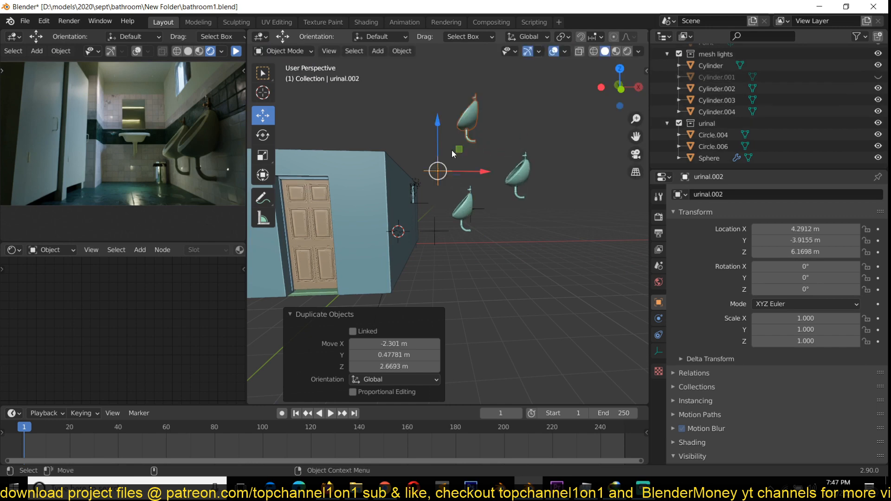
key(shift+d)
click(441, 187)
key(shift+d)
click(490, 205)
key(shift+d)
click(492, 239)
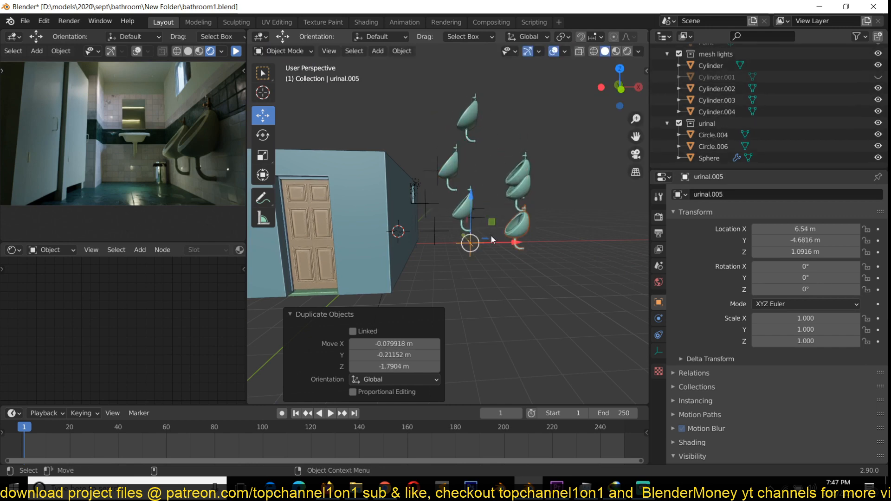
Place five more duplicates of the urinal instance around the existing copies outside the bathroom.
key(shift+d)
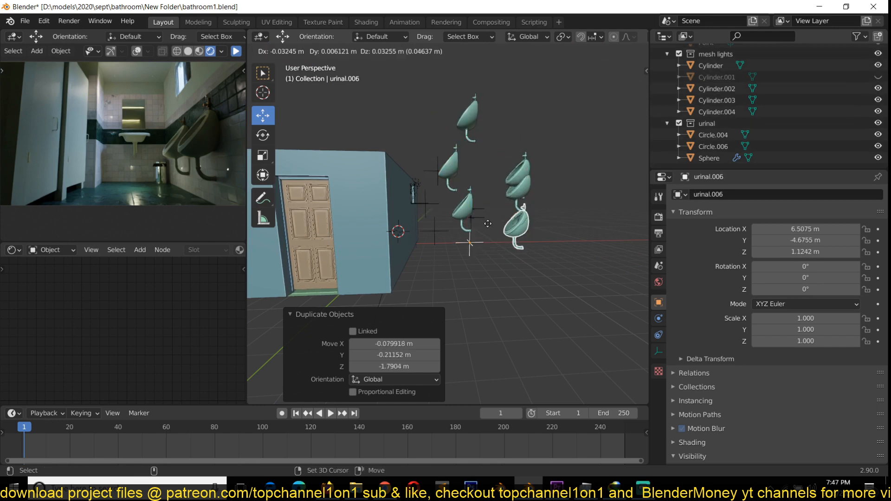
click(475, 235)
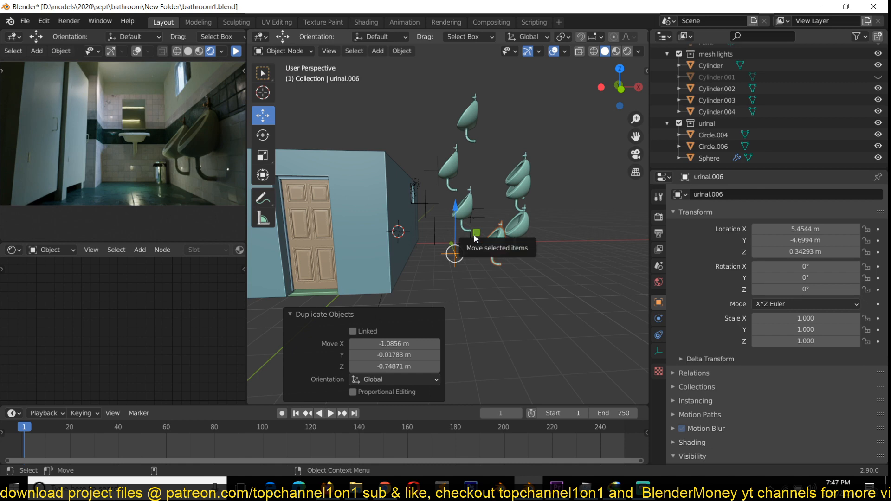
key(shift+d)
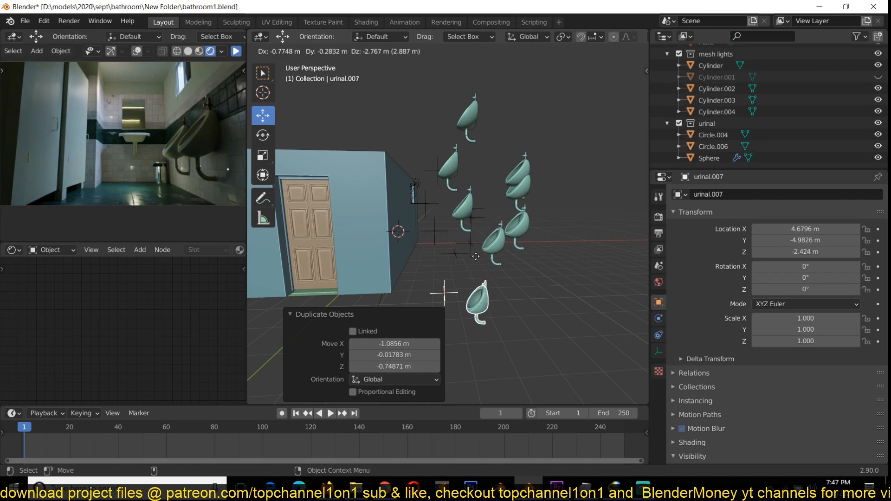
click(466, 264)
key(shift+d)
click(521, 254)
key(shift+d)
click(534, 229)
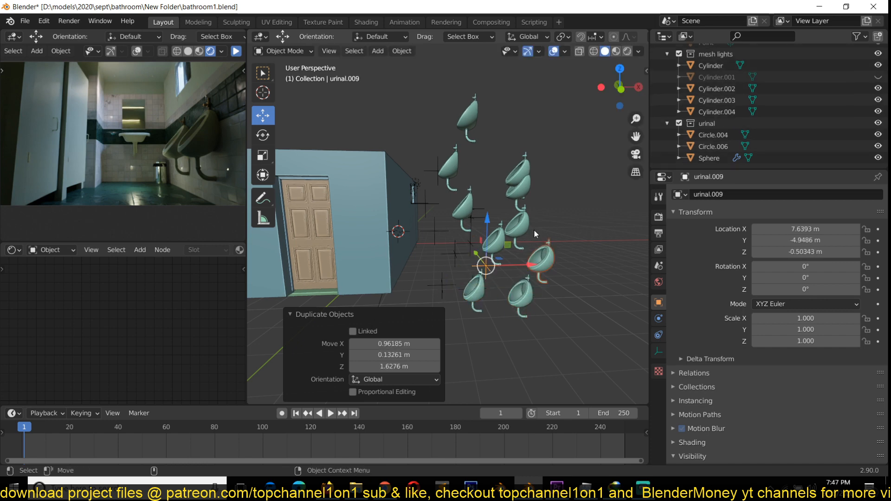
key(shift+d)
click(535, 162)
Delete all the urinal instances scattered outside the bathroom together.
drag(452, 77, 588, 320)
middle_drag(558, 280, 484, 273)
key(x)
click(573, 278)
scroll(556, 260, up, 5)
scroll(520, 281, down, 4)
scroll(540, 262, up, 4)
scroll(484, 273, down, 9)
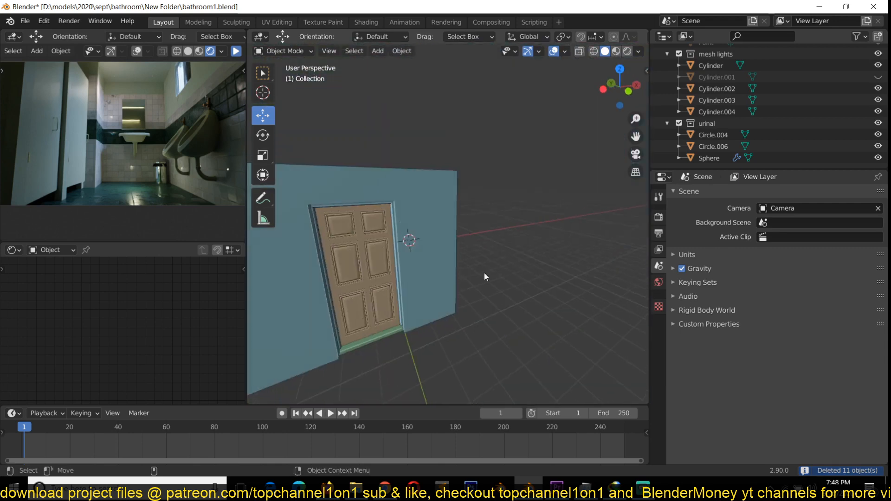
Add a collection instance of the urinal collection and move it about 6.96 m along X, outside the bathroom.
key(shift+a)
mouse_move(504, 274)
click(545, 311)
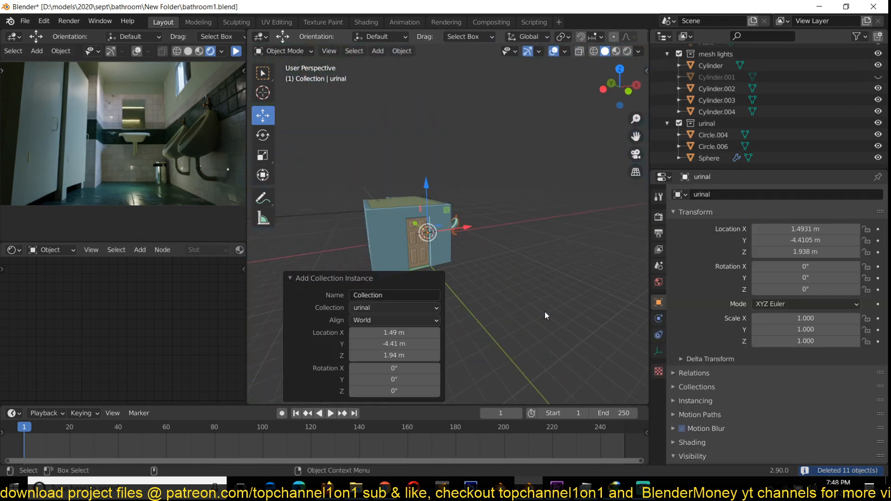
key(g)
click(516, 232)
Examine the urinal instance outside the bathroom and its origin from several angles.
scroll(515, 232, up, 6)
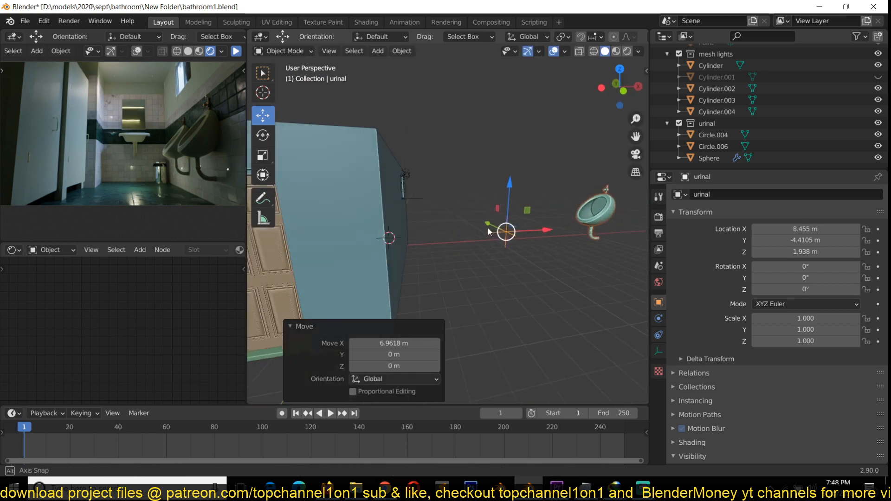
scroll(389, 244, down, 5)
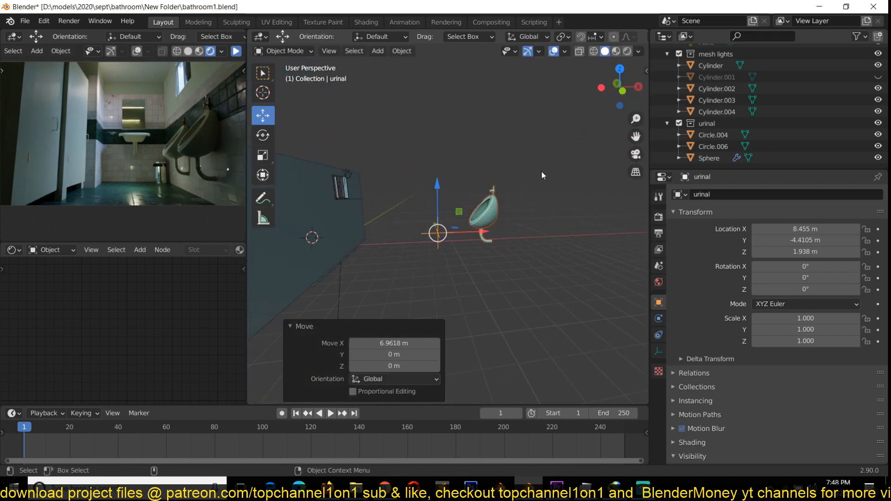
drag(542, 188, 472, 264)
scroll(476, 264, up, 3)
middle_drag(478, 262, 533, 264)
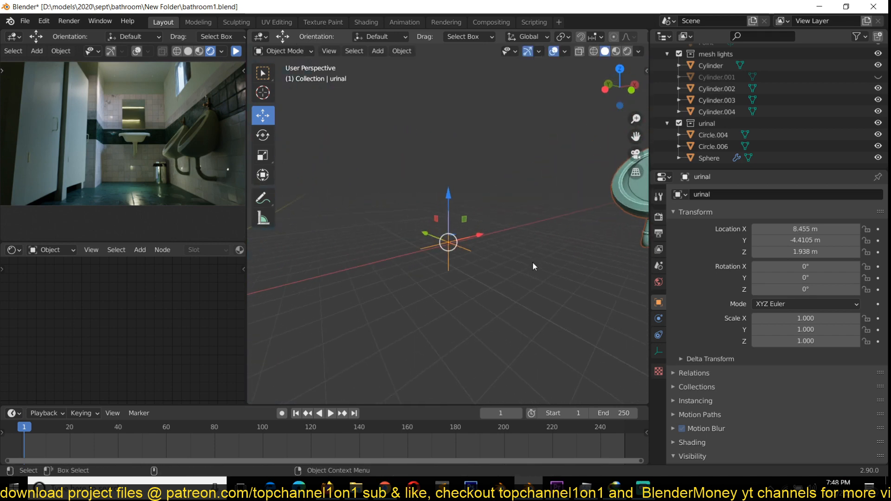
scroll(529, 264, up, 1)
scroll(473, 259, down, 5)
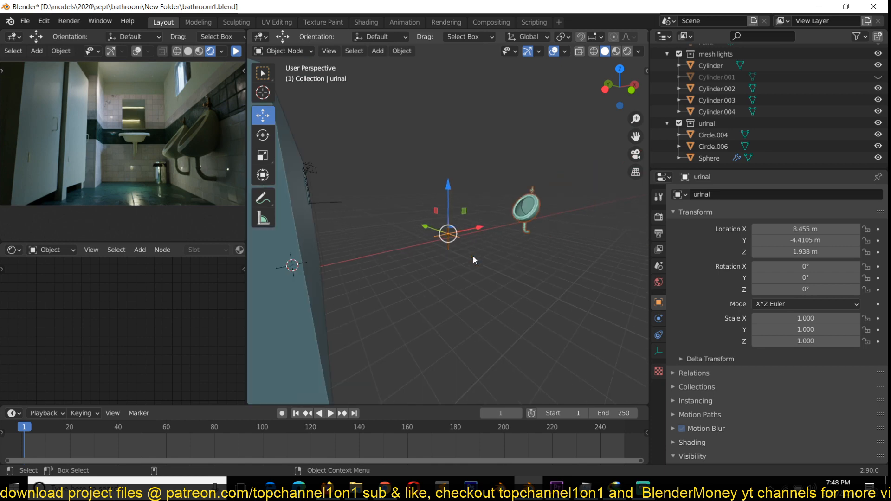
scroll(473, 259, up, 3)
scroll(473, 259, down, 6)
middle_drag(431, 261, 545, 271)
scroll(466, 261, up, 5)
Keep the viewport in solid shading and delete the urinal instance outside the bathroom.
key(z)
click(299, 261)
key(z)
click(611, 272)
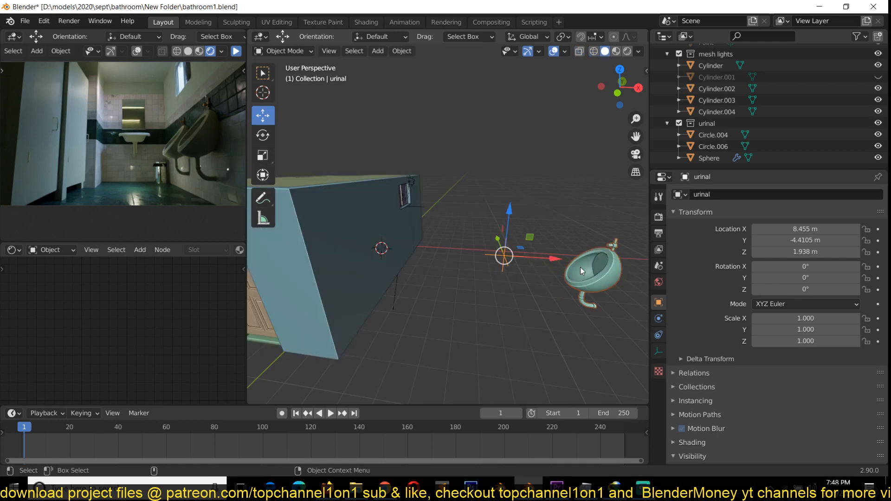
key(x)
click(526, 252)
Move the original urinal's bowl, flush valve and drain pipe about -1.38 m in X and 3.95 m in Y, near the sink.
middle_drag(405, 274, 457, 277)
scroll(457, 276, up, 5)
key(z)
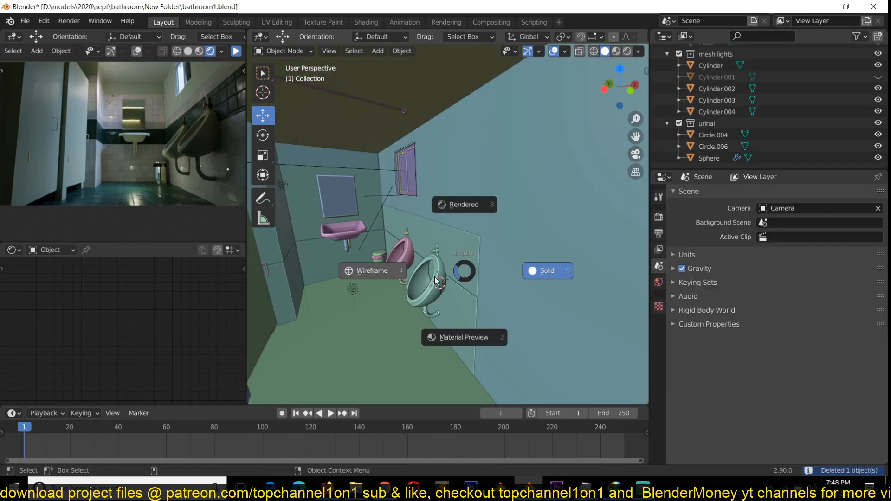
click(452, 275)
scroll(449, 274, up, 4)
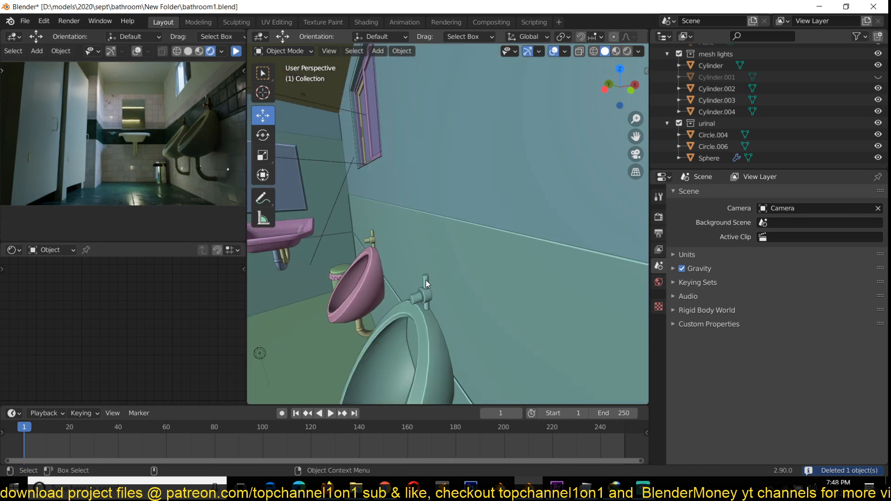
click(425, 280)
shift+middle_drag(430, 320, 456, 261)
shift+click(457, 246)
shift+click(454, 285)
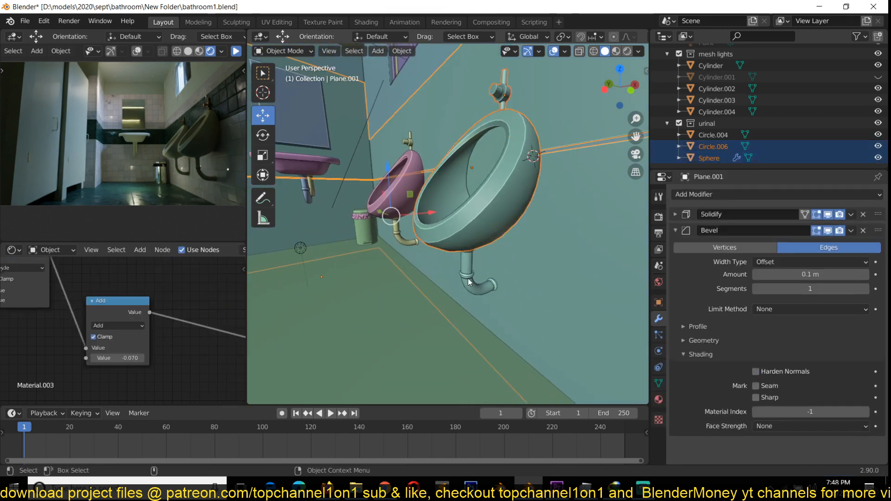
click(468, 279)
shift+click(504, 135)
shift+click(503, 90)
key(KP_7)
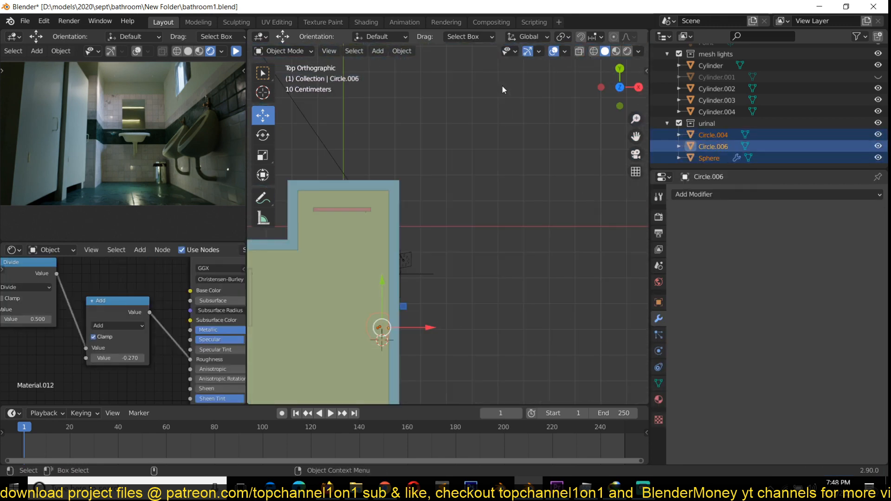
key(z)
click(367, 186)
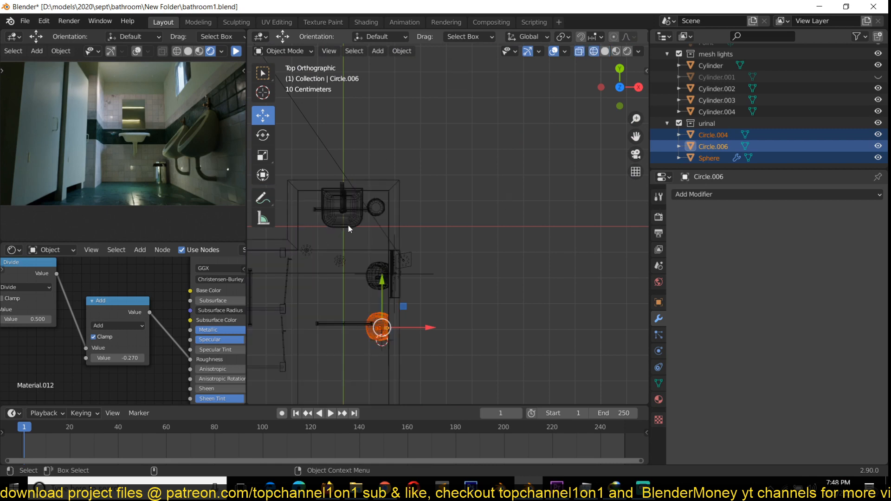
shift+middle_drag(348, 225, 441, 203)
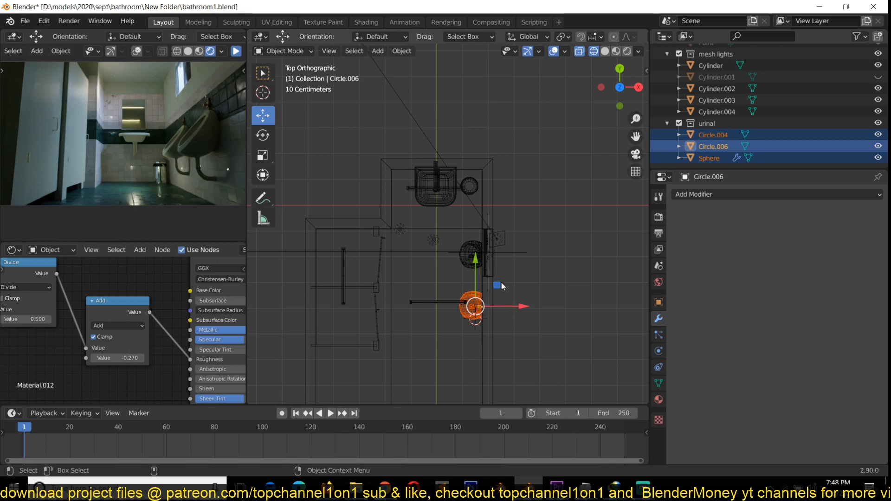
key(g)
click(464, 185)
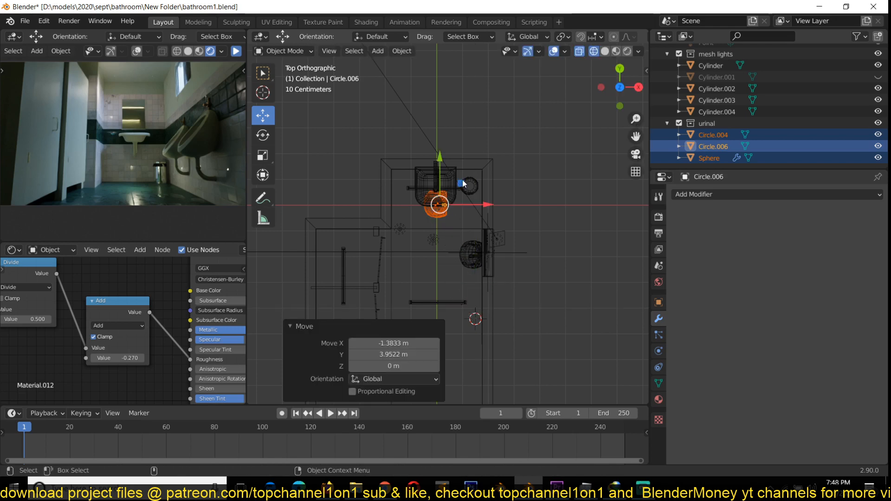
Lower the original urinal's parts about 1.59 m along Z.
key(KP_1)
scroll(455, 192, up, 2)
key(g)
key(z)
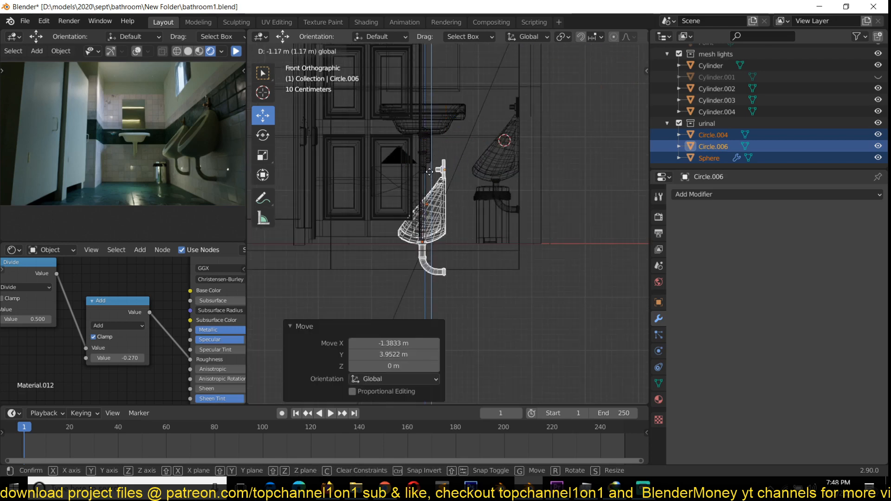
click(432, 196)
Return the viewport to solid shading and exclude the urinal collection from the view layer.
scroll(432, 197, down, 3)
mouse_move(432, 197)
middle_down()
mouse_move(484, 231)
mouse_move(544, 222)
mouse_move(534, 183)
middle_up()
scroll(466, 227, down, 7)
key(z)
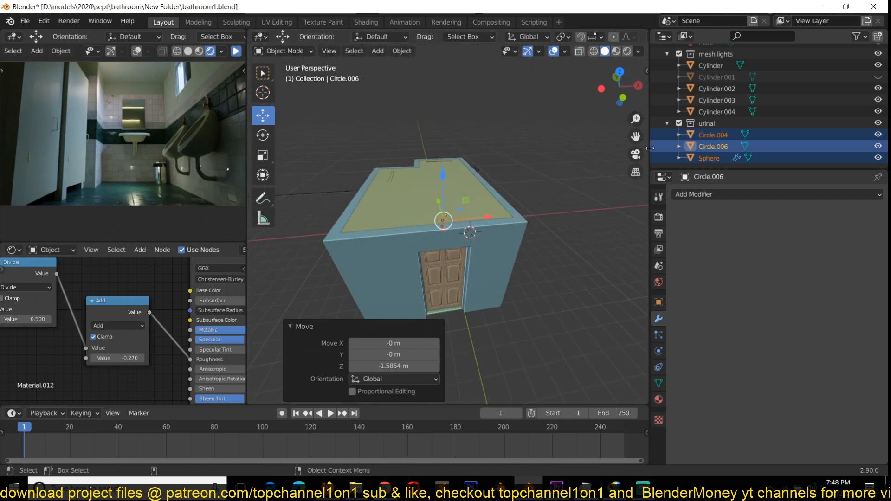
key(z)
scroll(497, 200, up, 8)
key(z)
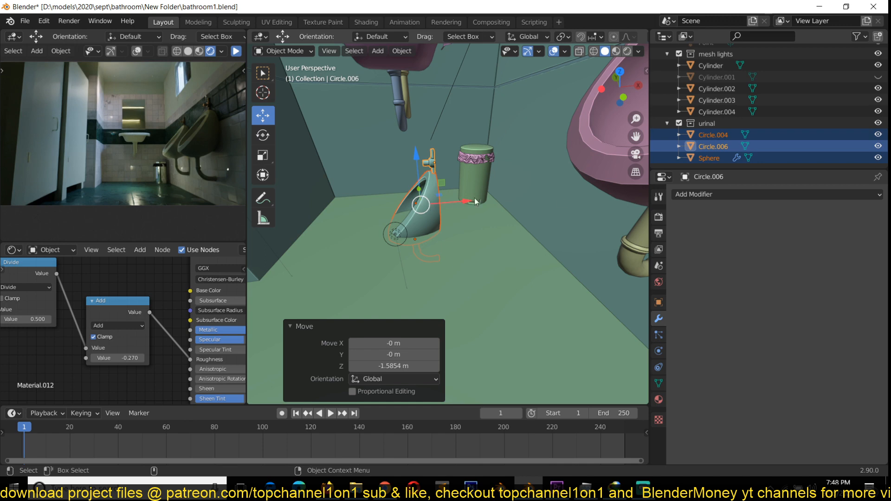
click(679, 123)
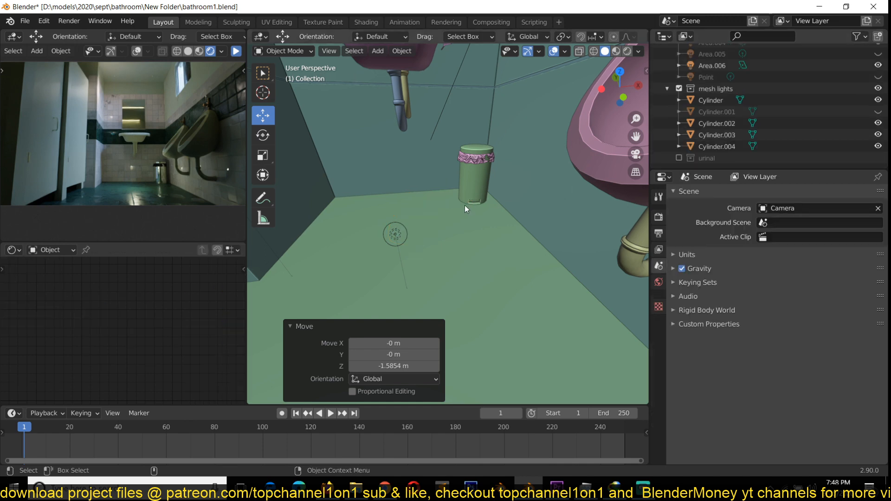
Add a collection instance of the urinal collection inside the bathroom.
scroll(465, 206, down, 2)
scroll(464, 191, down, 2)
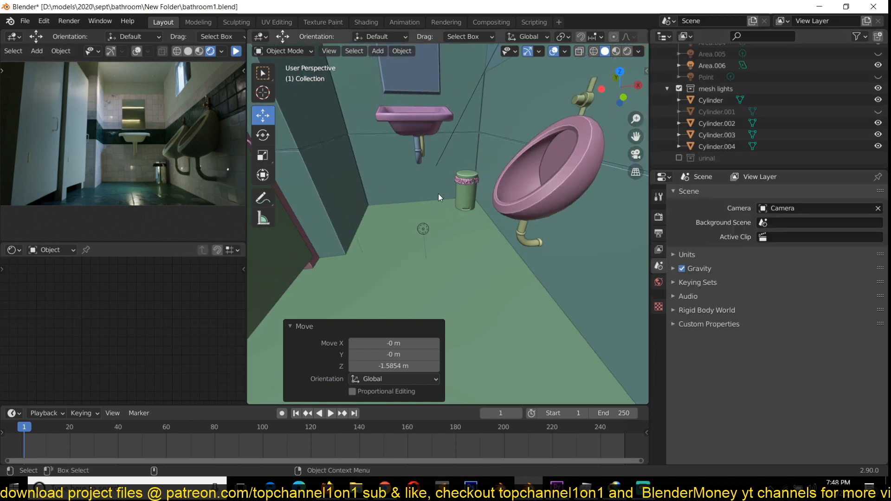
key(shift+a)
mouse_move(372, 263)
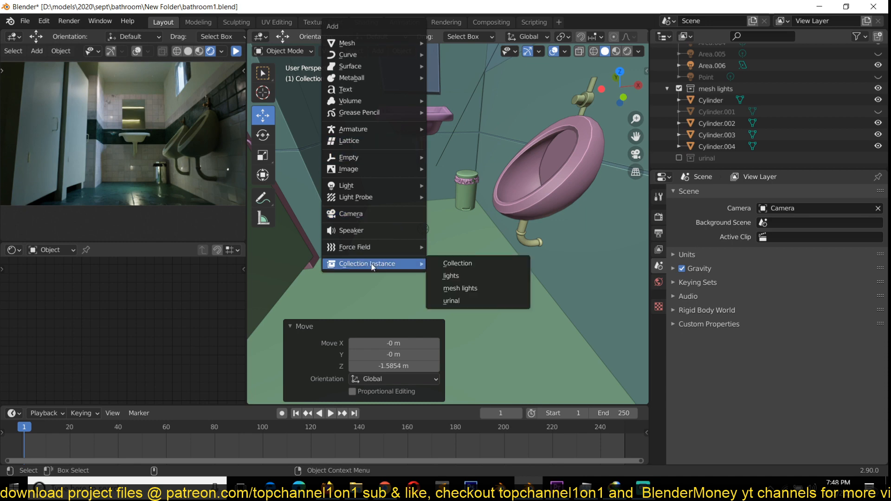
click(471, 301)
scroll(467, 266, down, 5)
scroll(469, 268, up, 3)
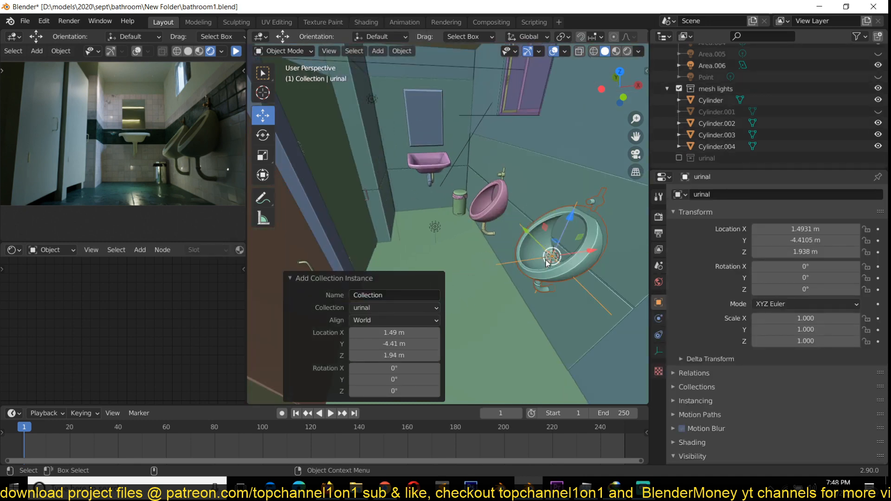
Shift the urinal instance about -0.10 m along X so it clears the wall.
middle_drag(550, 253, 548, 236)
scroll(516, 222, down, 1)
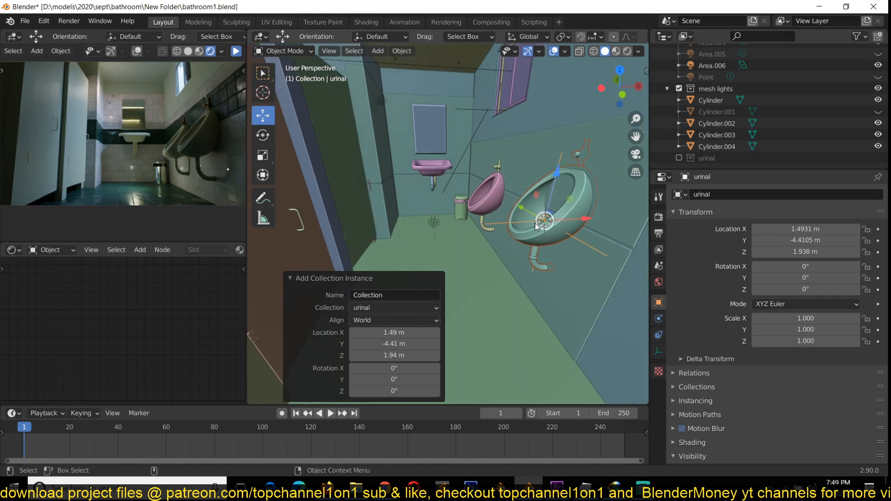
drag(577, 224, 569, 221)
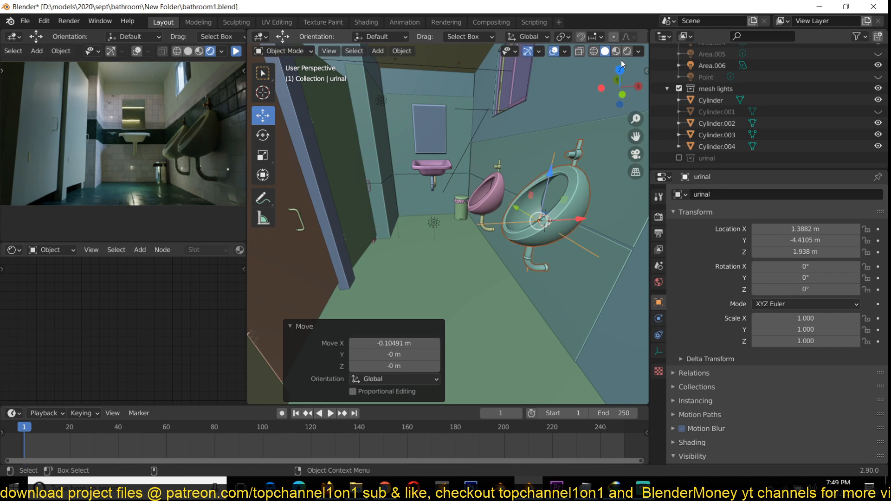
Switch the main viewport to Material Preview shading and lower the urinal instance to about 1.65 m in Z.
click(618, 51)
key(alt+a)
middle_drag(582, 186, 551, 174)
click(548, 159)
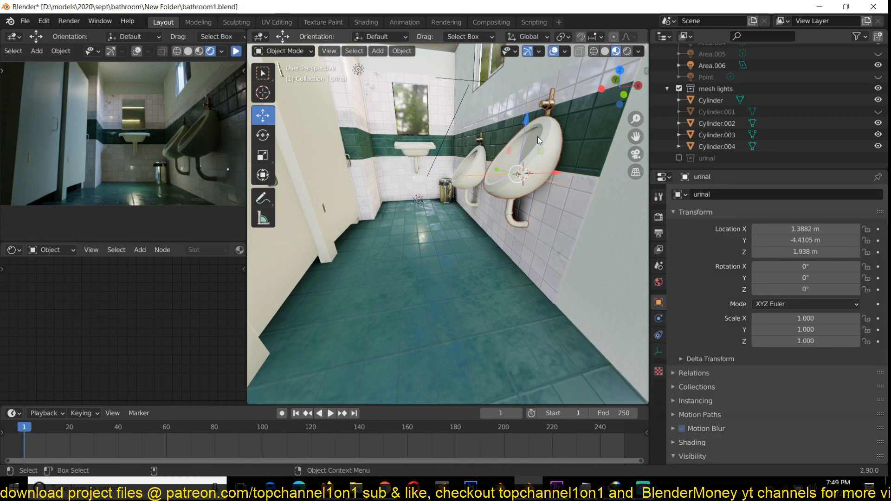
drag(525, 127, 525, 135)
drag(524, 146, 525, 147)
key(alt+a)
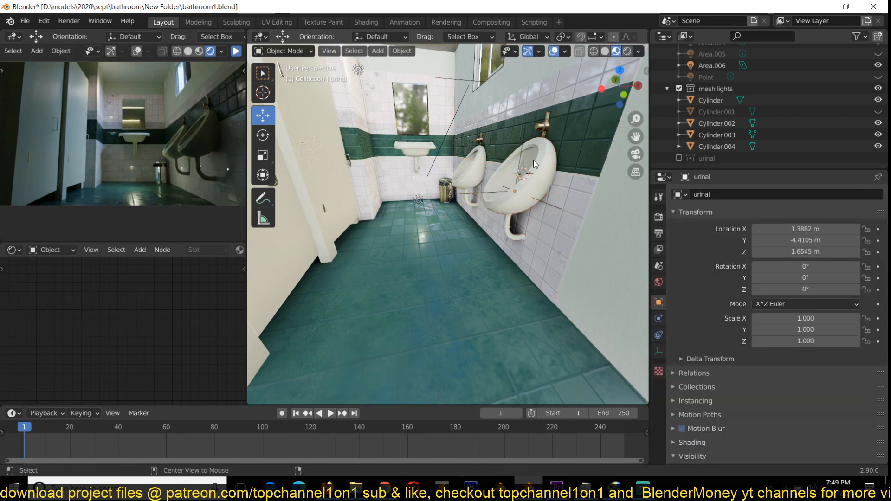
Try to duplicate the urinal instance along the Y axis, further along the same wall.
middle_drag(526, 155, 494, 161)
click(538, 135)
key(shift+d)
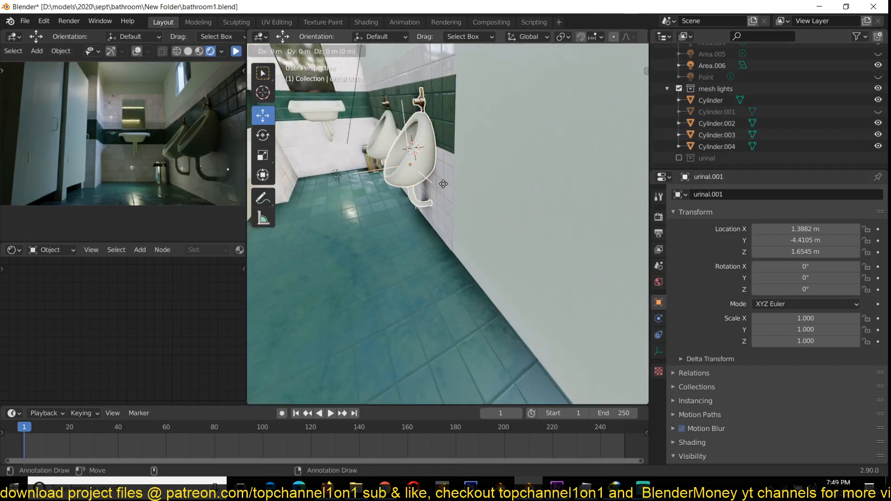
key(x)
key(y)
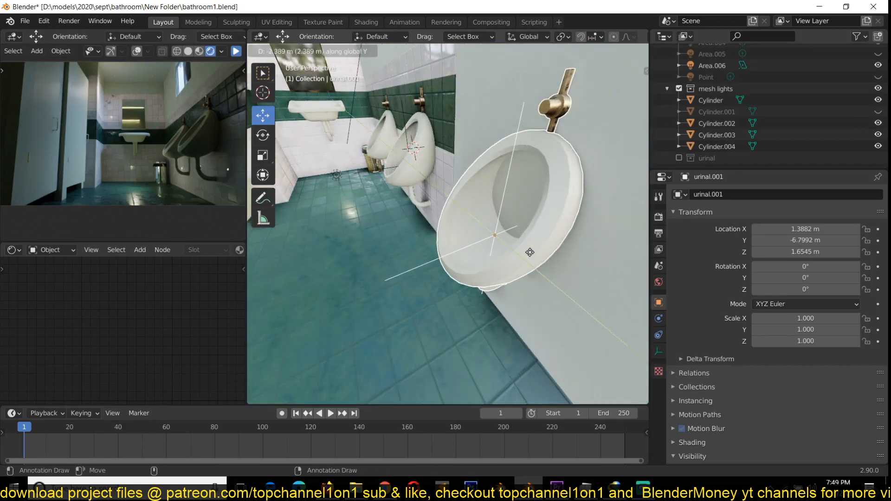
click(464, 208)
Select the bathroom walls and zoom out the rendered camera preview.
middle_drag(464, 208, 474, 236)
click(474, 236)
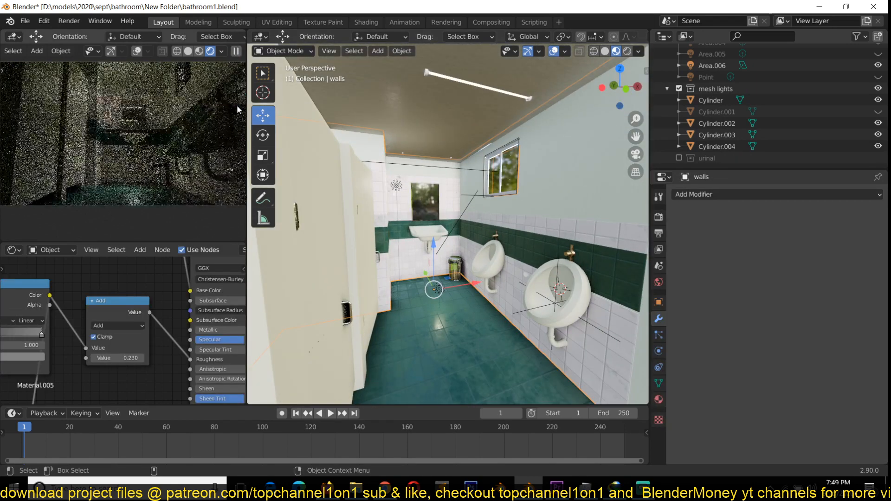
scroll(194, 152, down, 1)
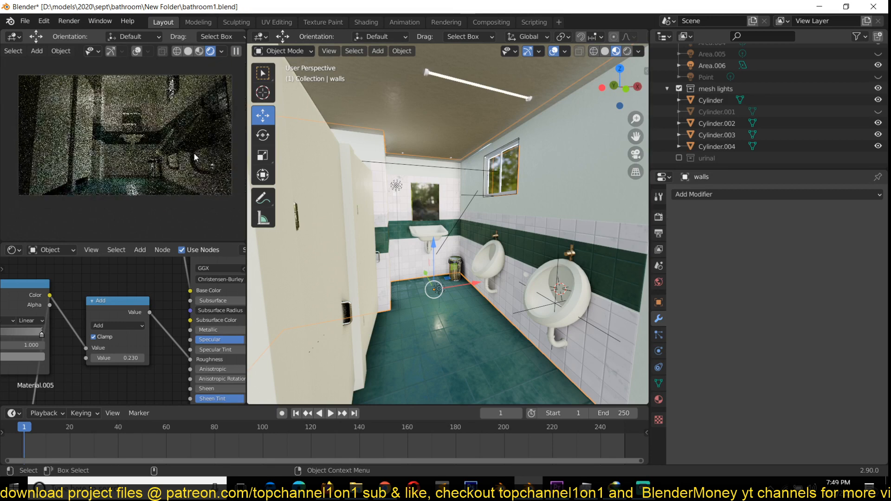
Move the nearest urinal instance about 7.00 m along the Y axis to the sink end of the urinal row.
scroll(524, 252, up, 5)
scroll(526, 257, down, 5)
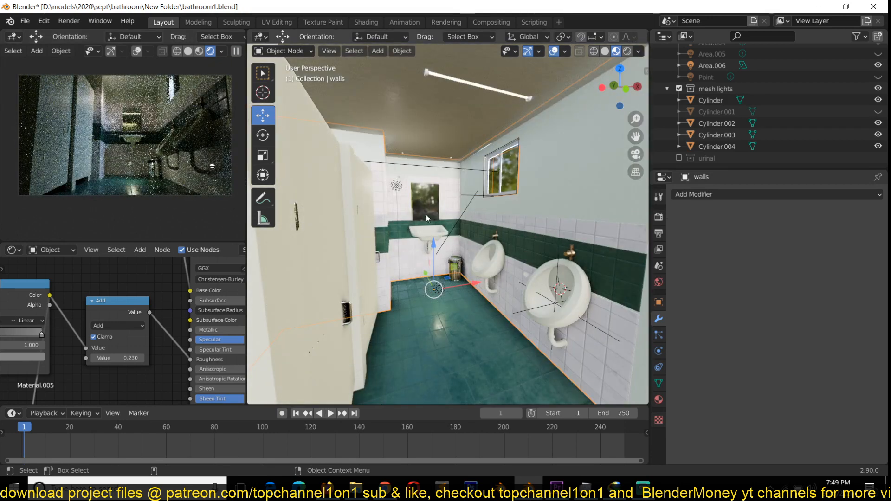
middle_drag(425, 214, 464, 241)
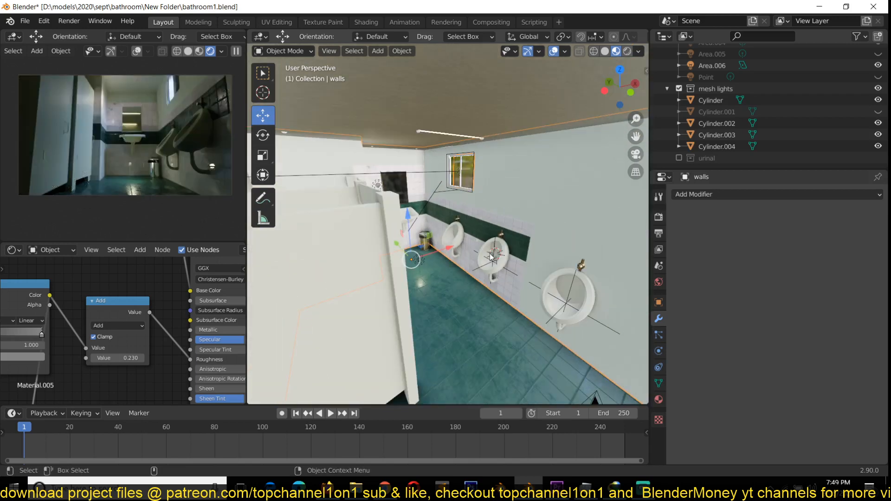
click(493, 259)
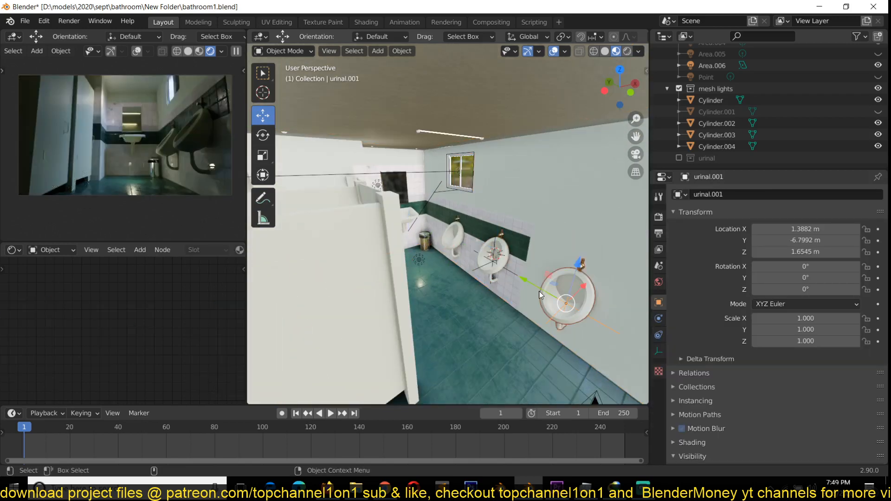
key(shift+d)
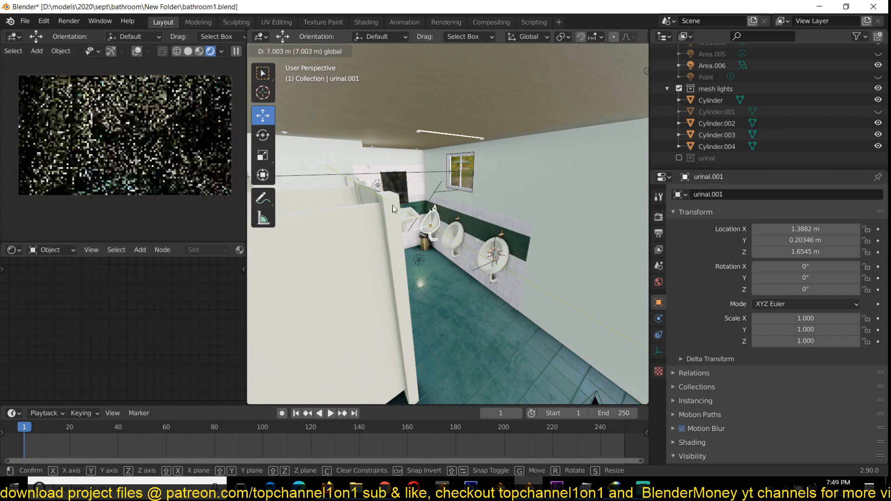
click(392, 209)
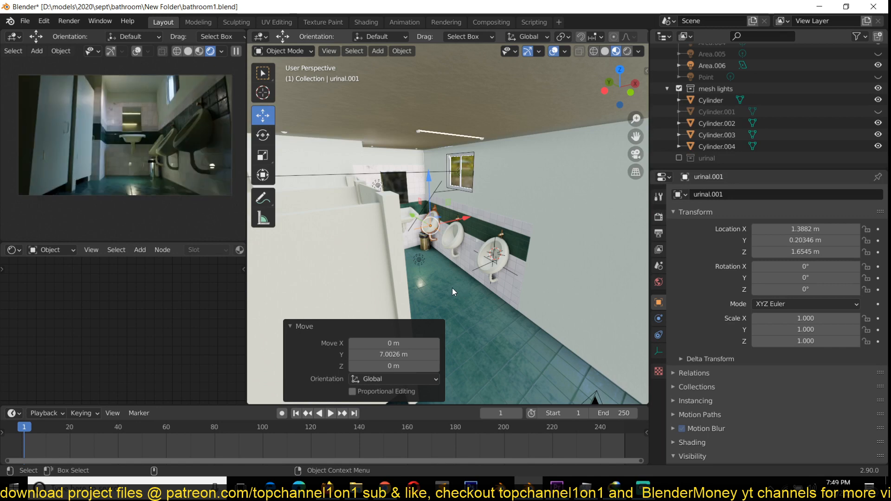
click(642, 488)
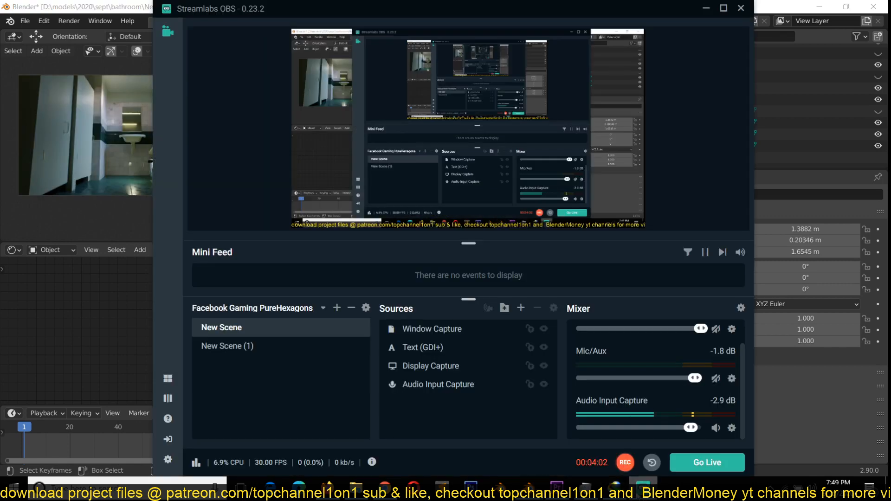